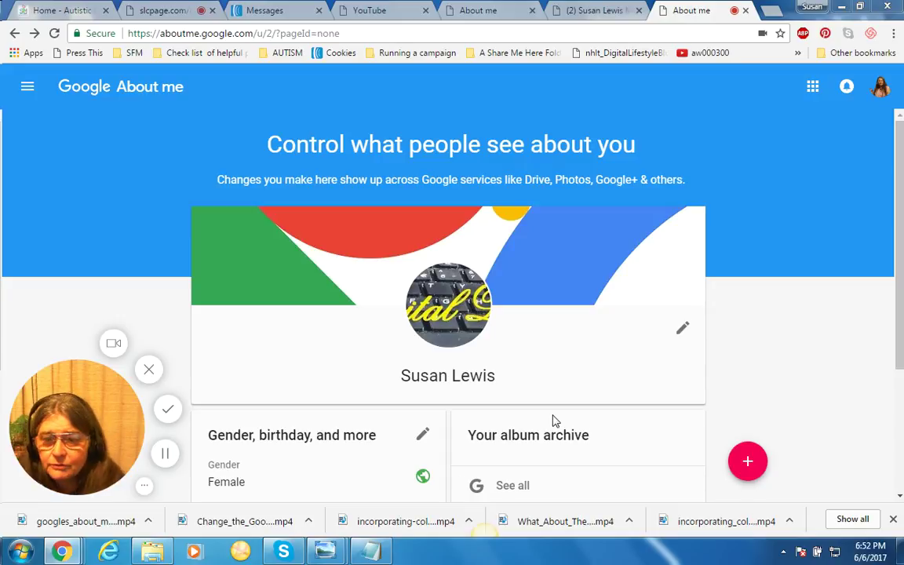
Replace the keyboard profile picture with the photo of her in a pink top.
click(445, 313)
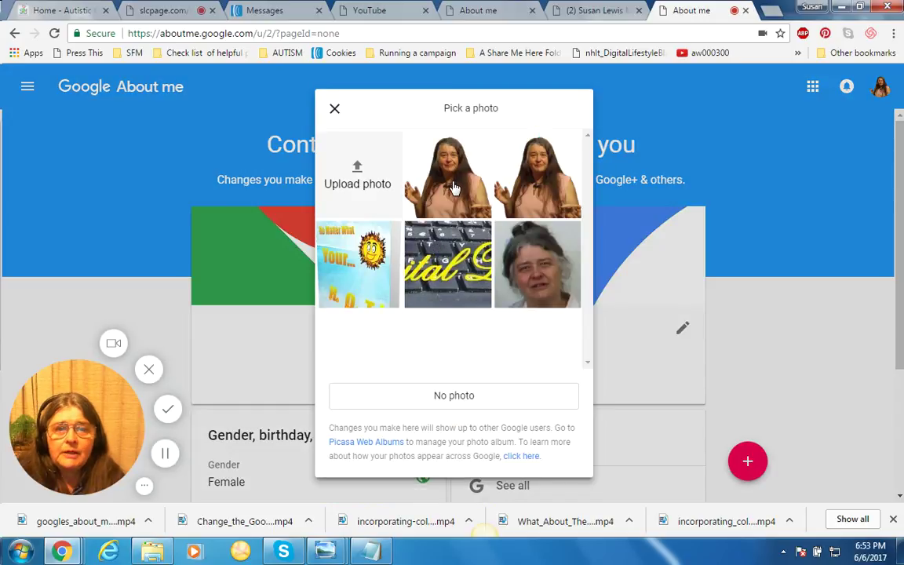
click(537, 176)
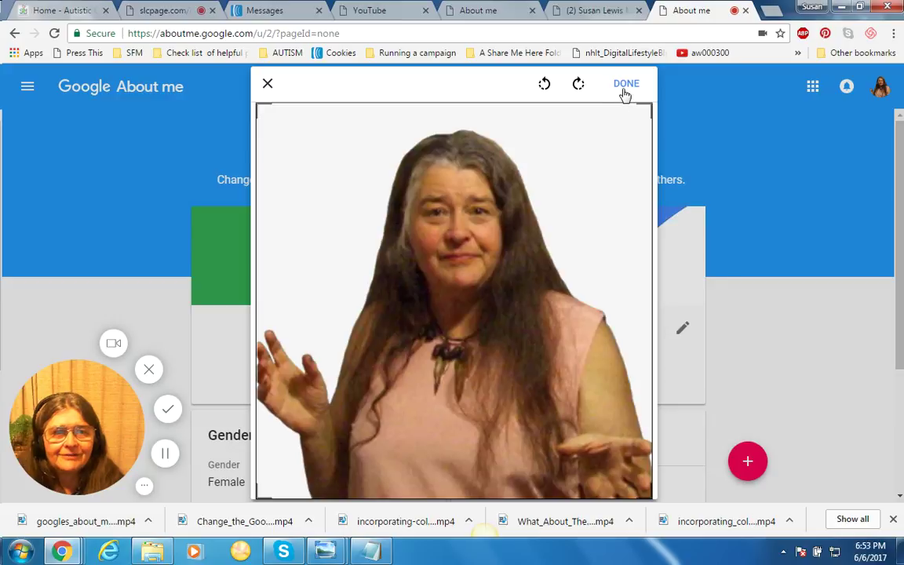
click(625, 86)
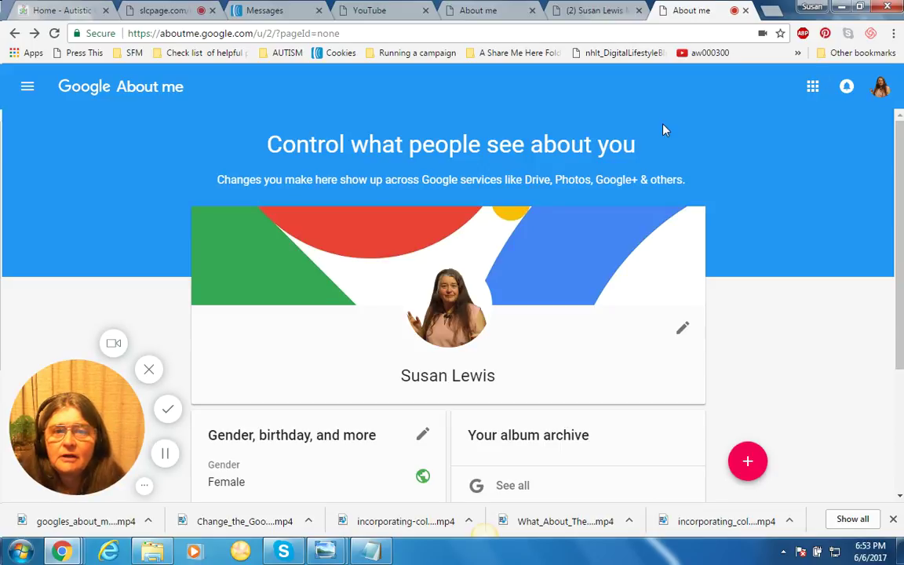
Start a cover-photo upload and choose SLMsite from Pictures > 1 Verigated GraphixCreator.
click(500, 255)
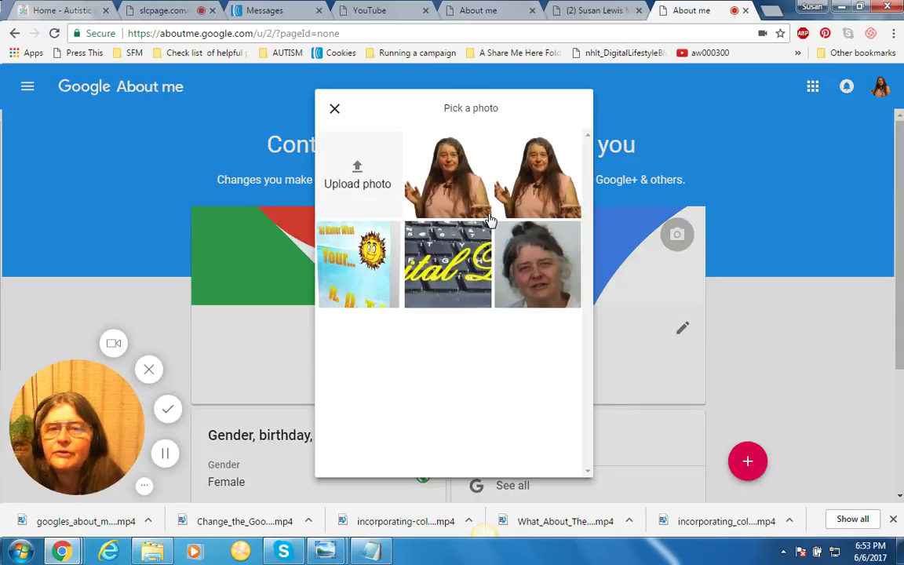
click(355, 175)
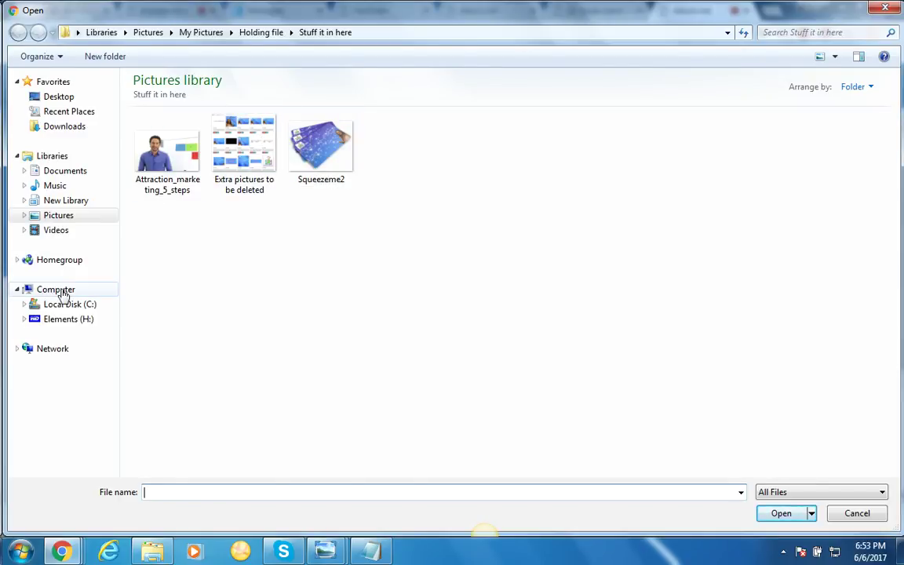
click(59, 218)
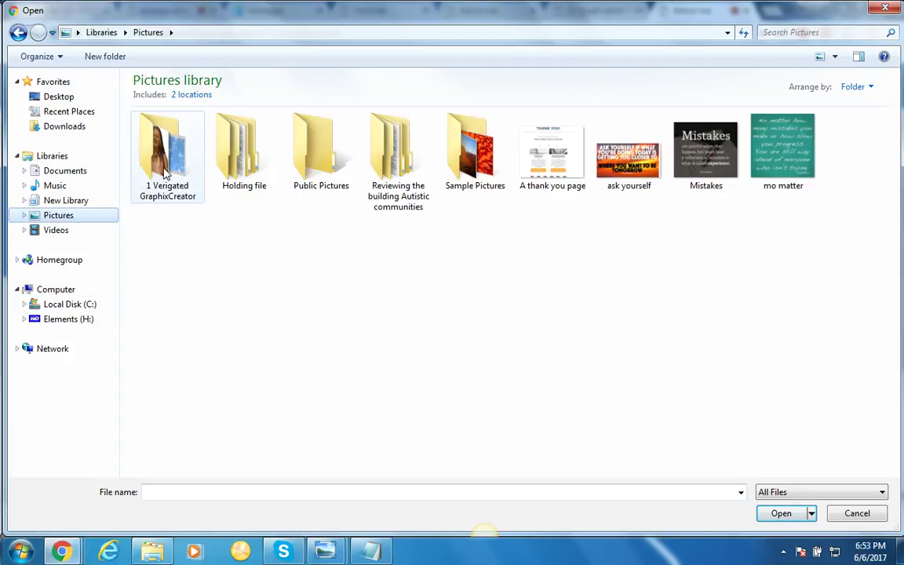
double_click(165, 171)
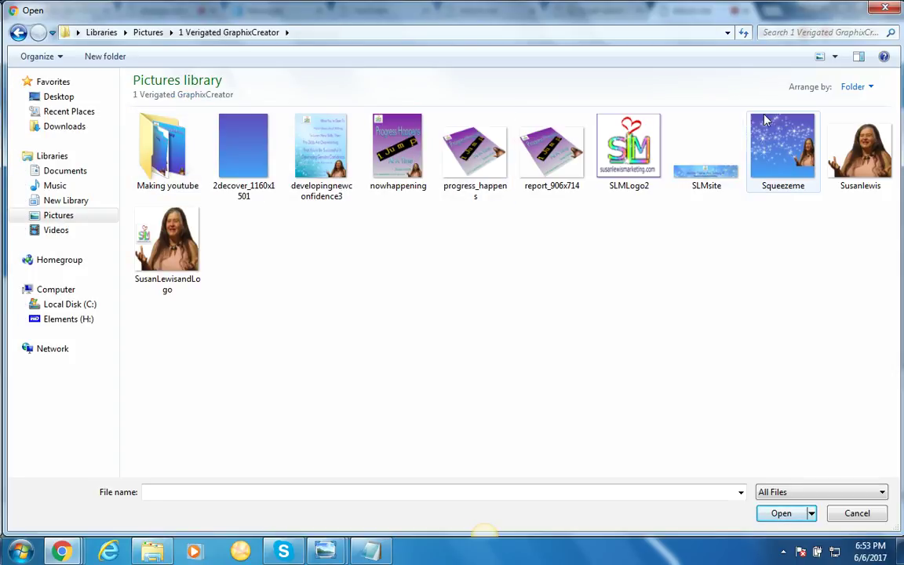
mouse_move(782, 146)
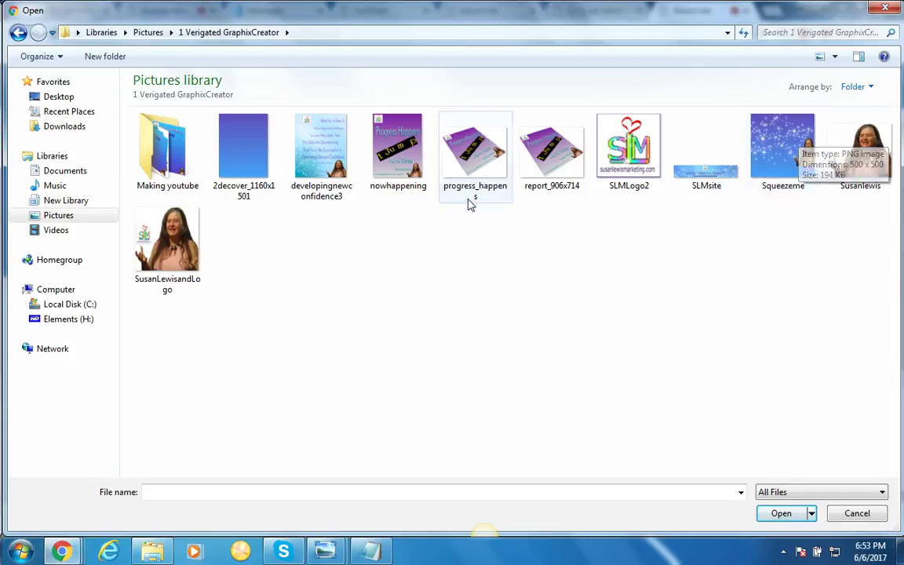
click(778, 142)
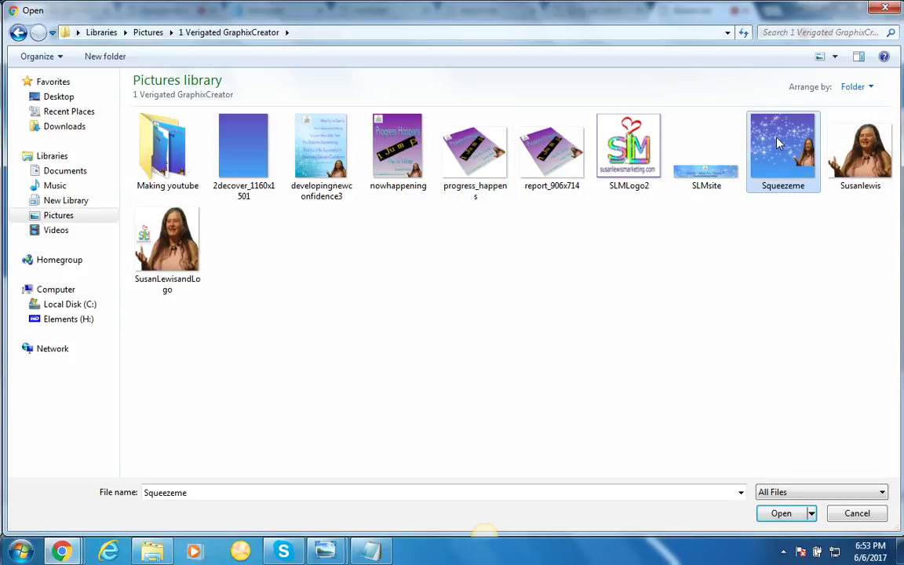
click(710, 176)
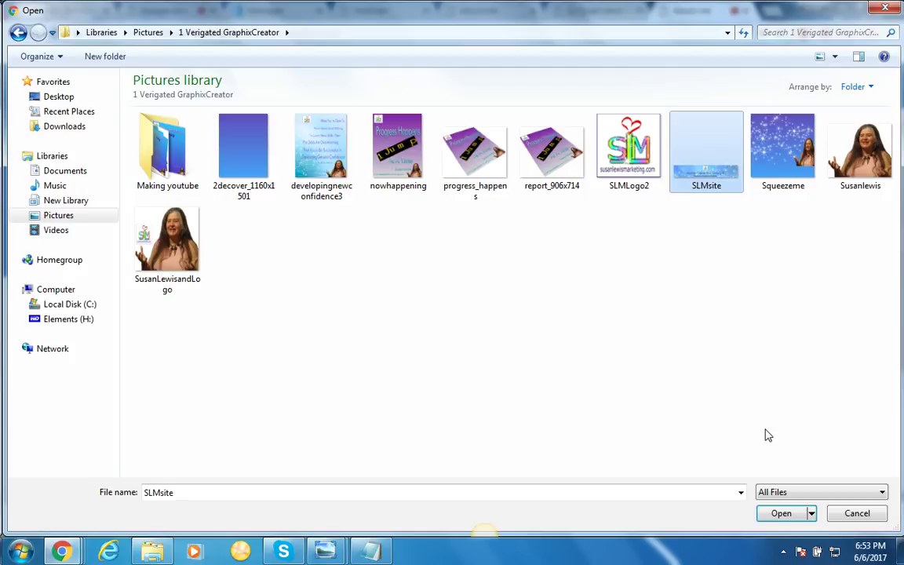
Upload the SLMsite banner and apply it, cropped, as the cover photo.
click(781, 514)
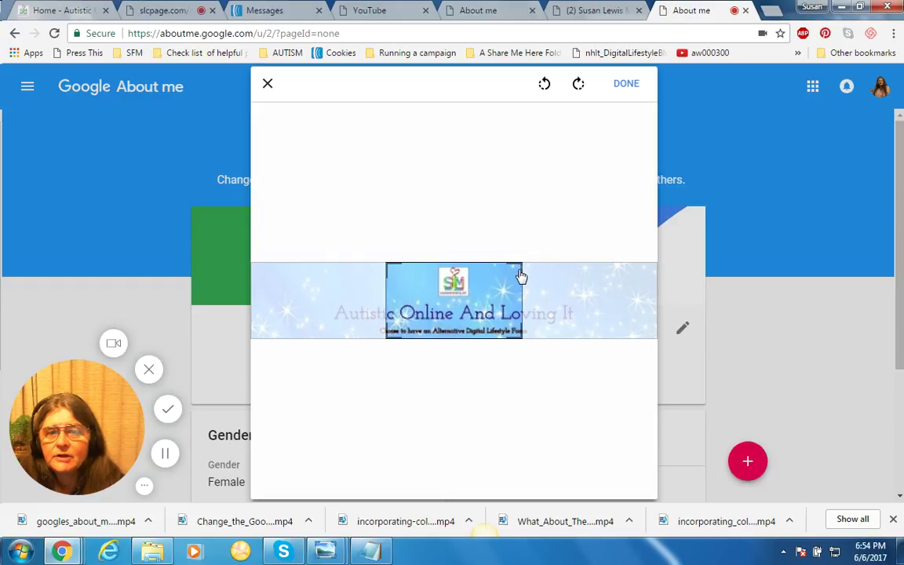
click(621, 87)
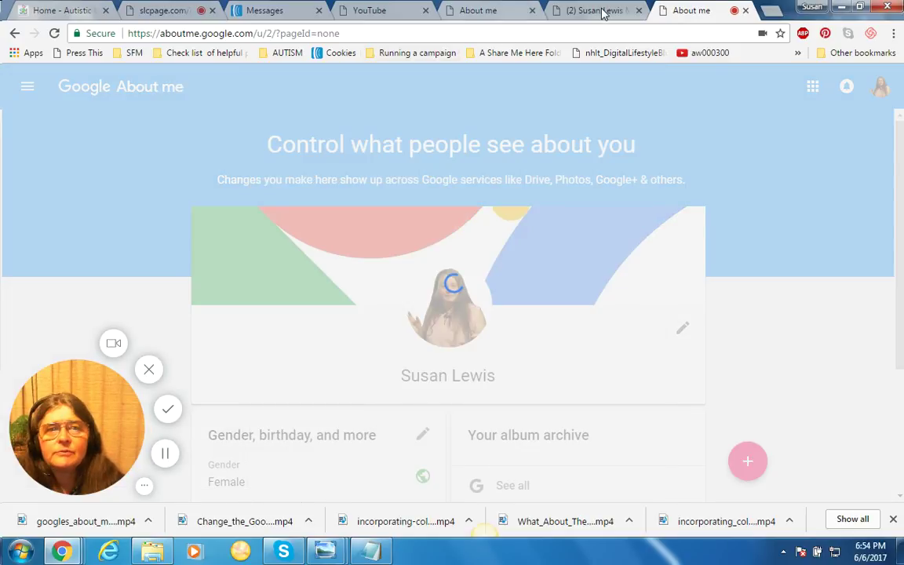
Show the susanlewismarketing.com home page with its starry blue header, then bring up the Start menu.
click(600, 11)
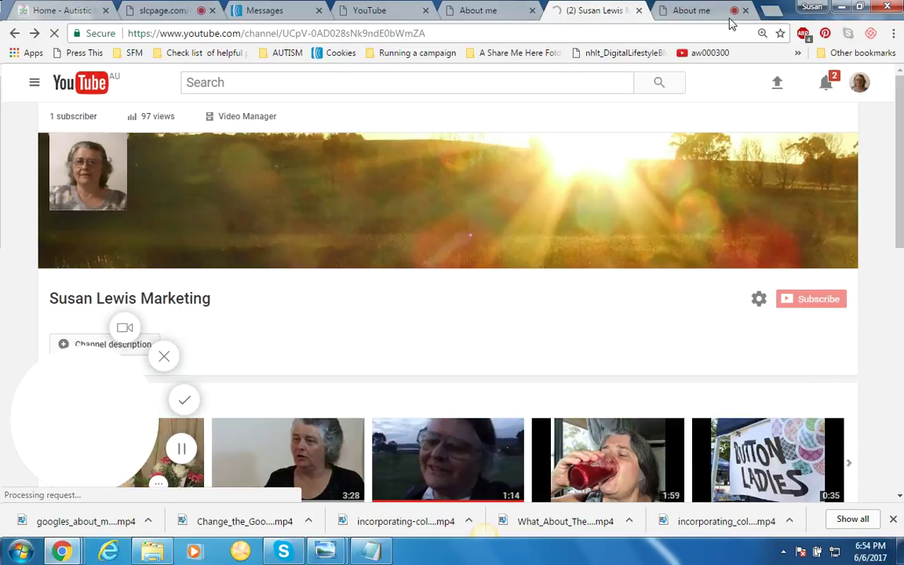
click(67, 8)
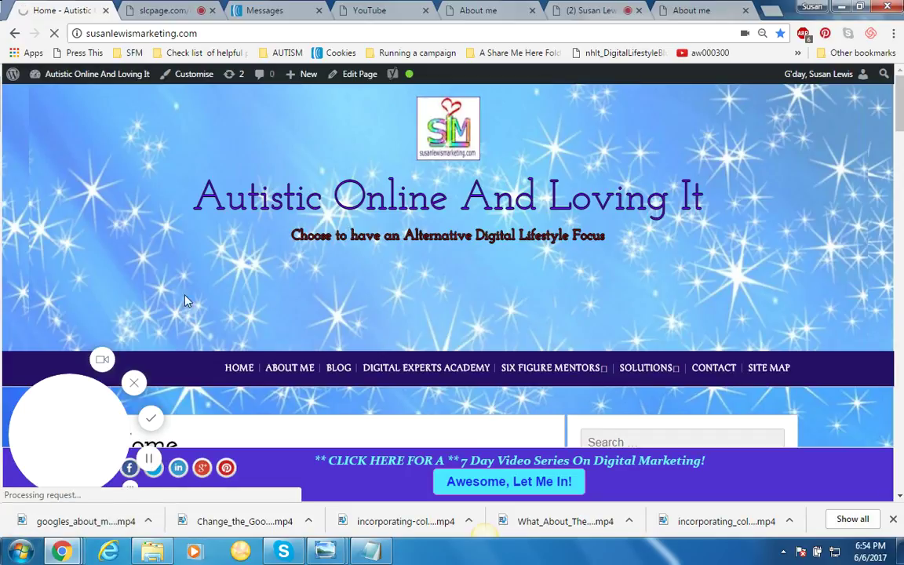
click(22, 555)
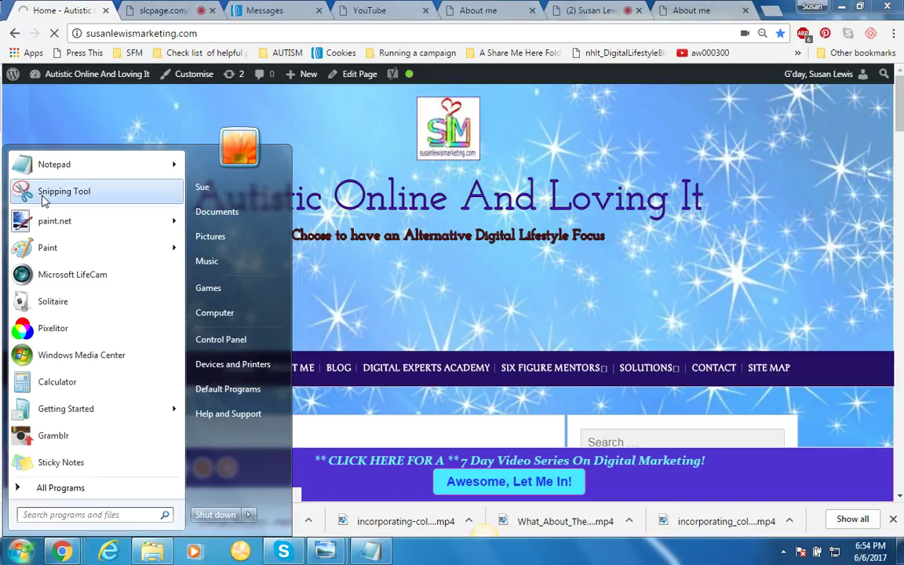
Clip the website's starry blue header with Snipping Tool and save it as SLNsite2.
click(84, 117)
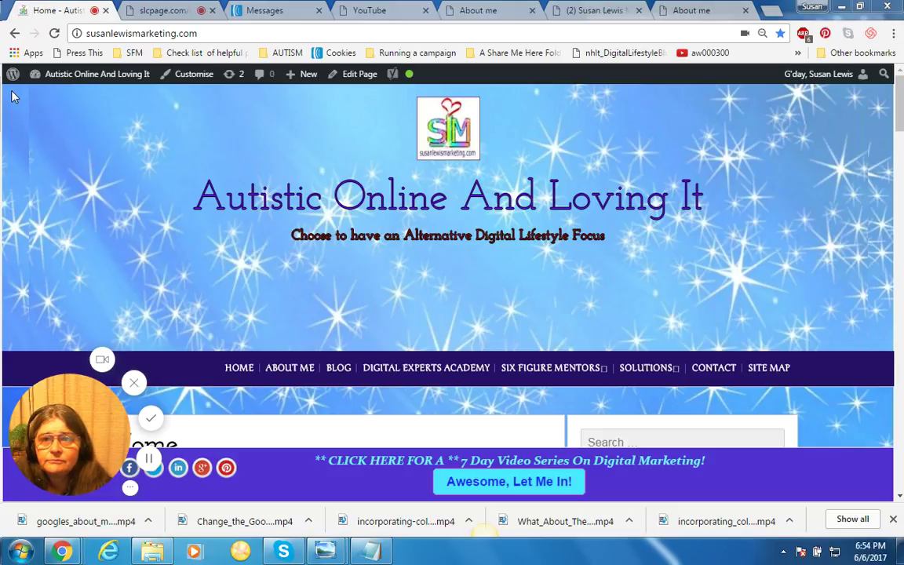
key(ctrl+alt+s)
mouse_move(11, 92)
mouse_down()
mouse_move(860, 179)
mouse_move(889, 343)
mouse_up()
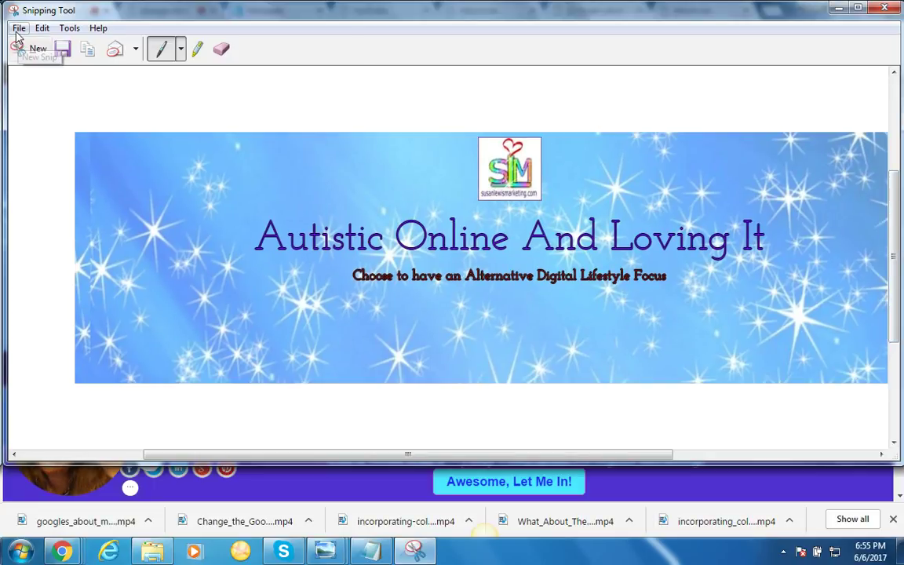
click(54, 51)
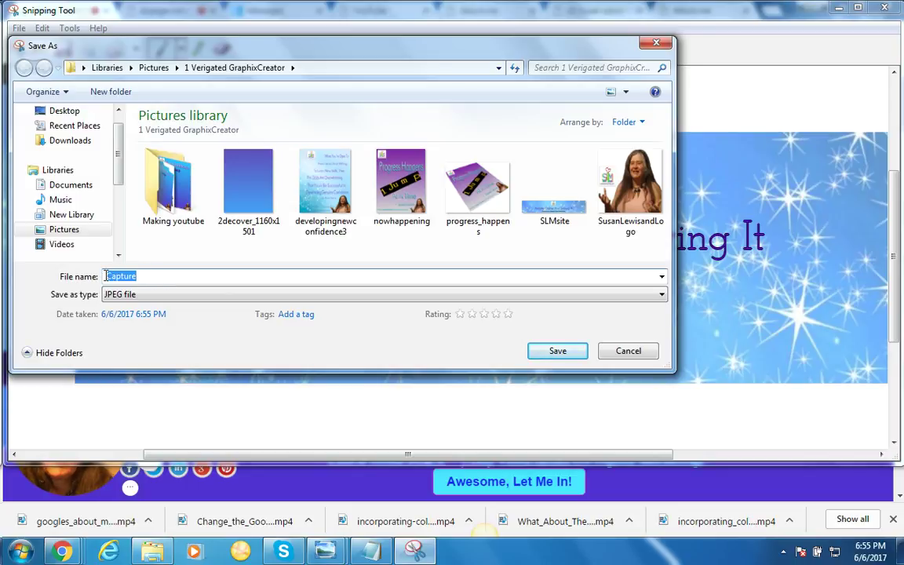
text(SL)
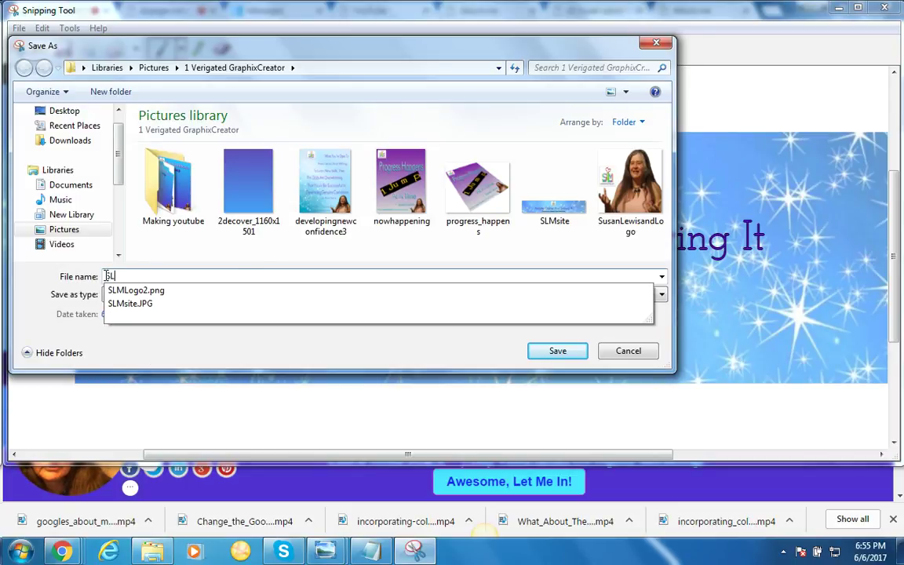
text(Nsite2)
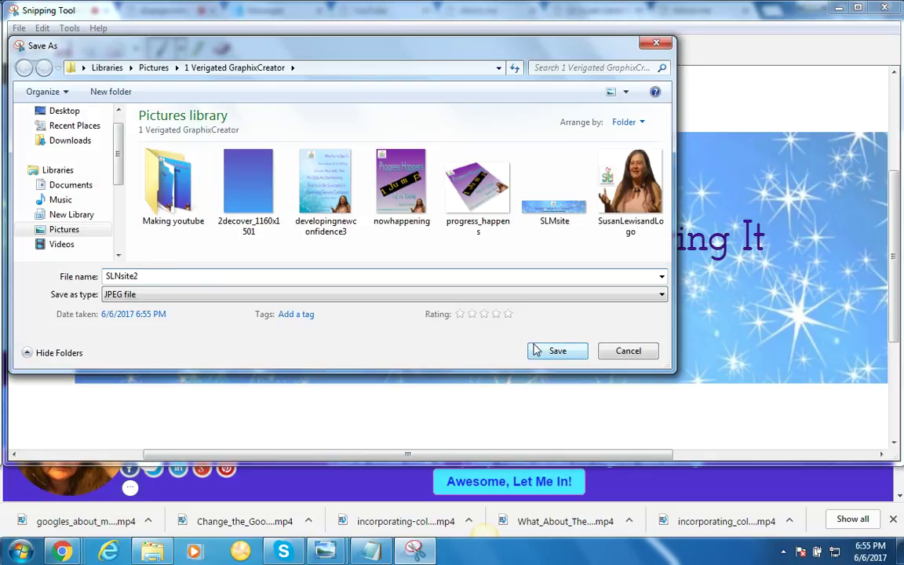
click(538, 352)
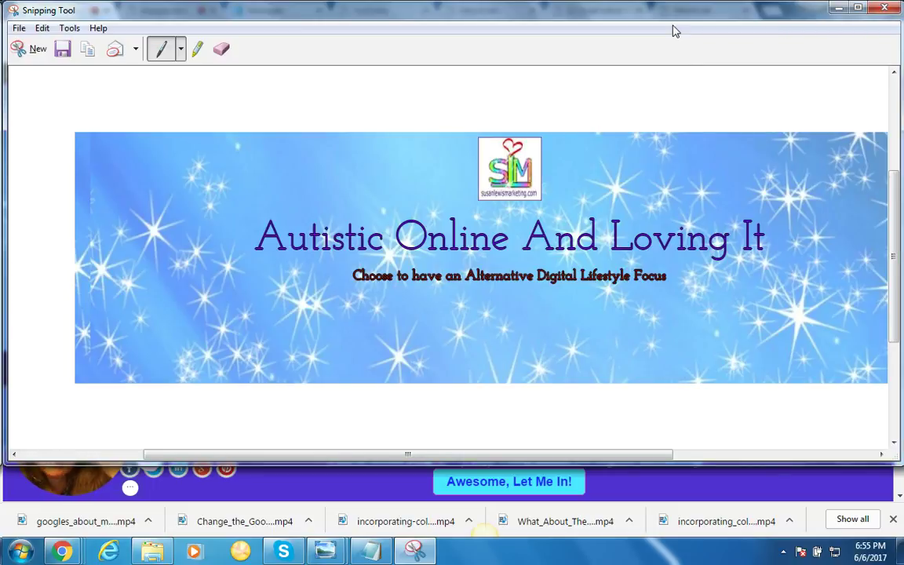
Close Snipping Tool and load the SLNsite2 banner into the About me cover cropper.
click(875, 8)
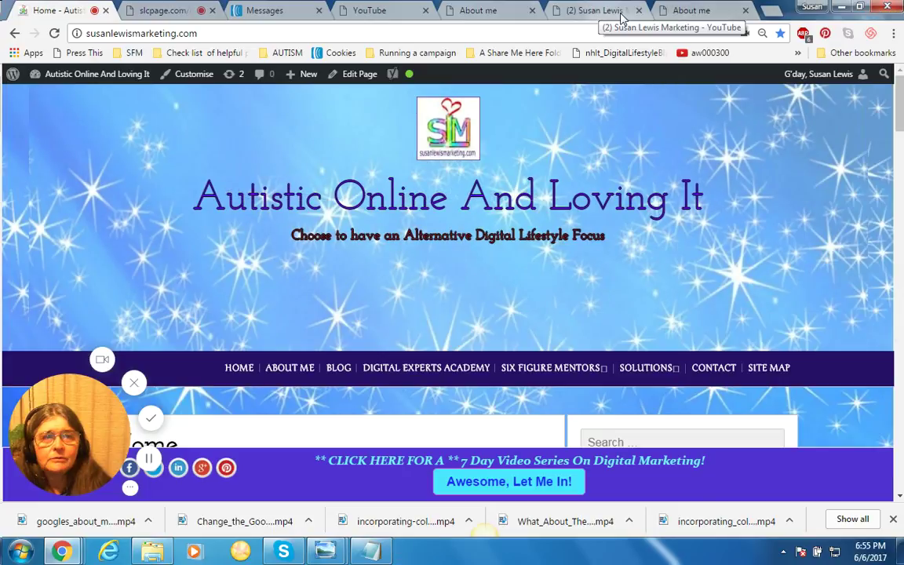
click(678, 11)
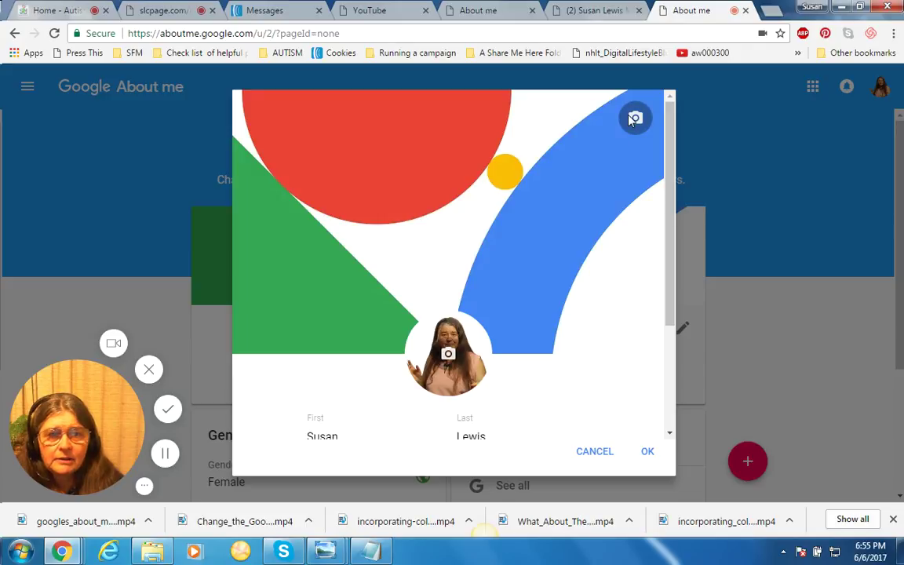
click(634, 118)
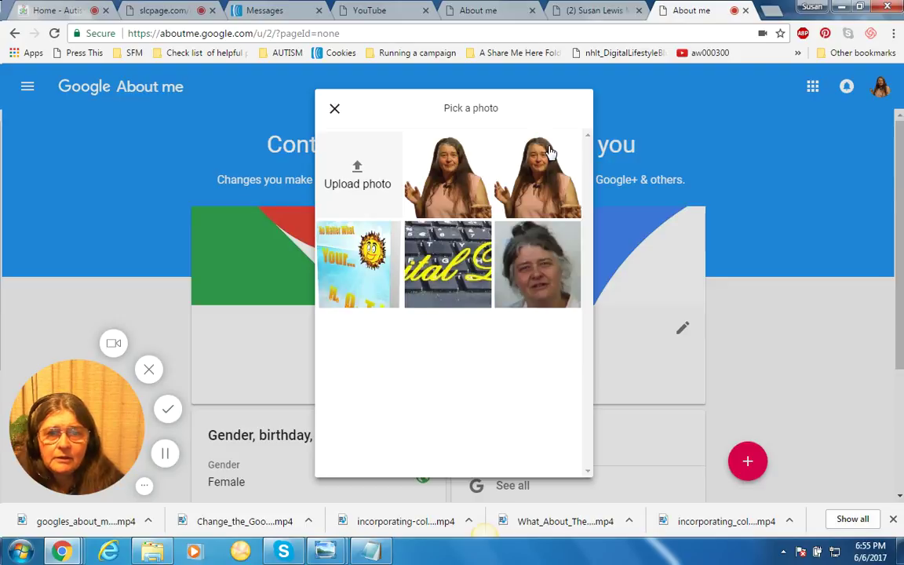
click(358, 177)
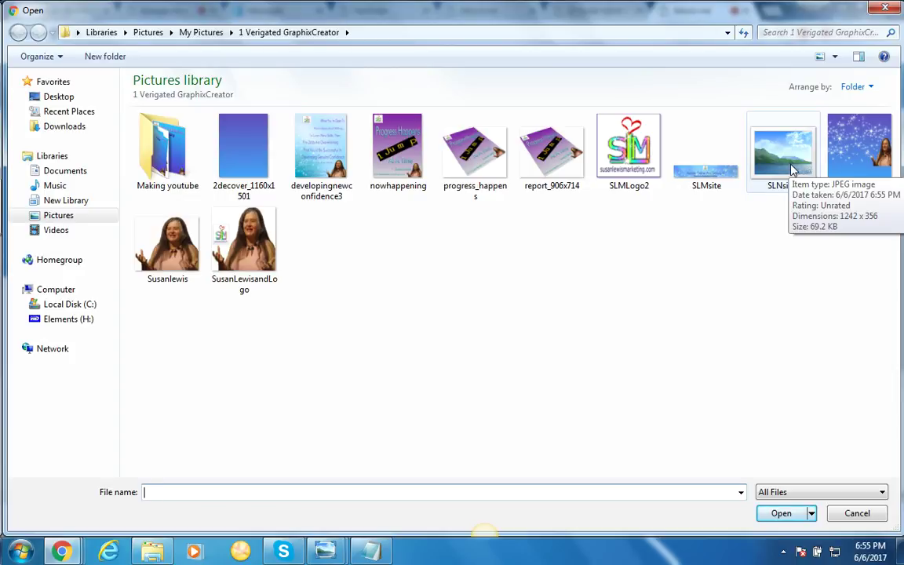
click(793, 170)
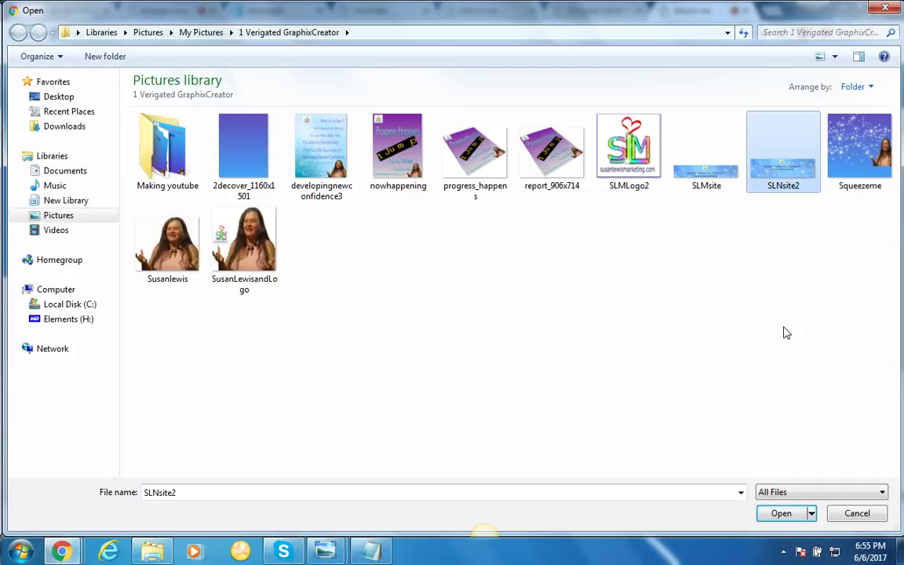
click(779, 519)
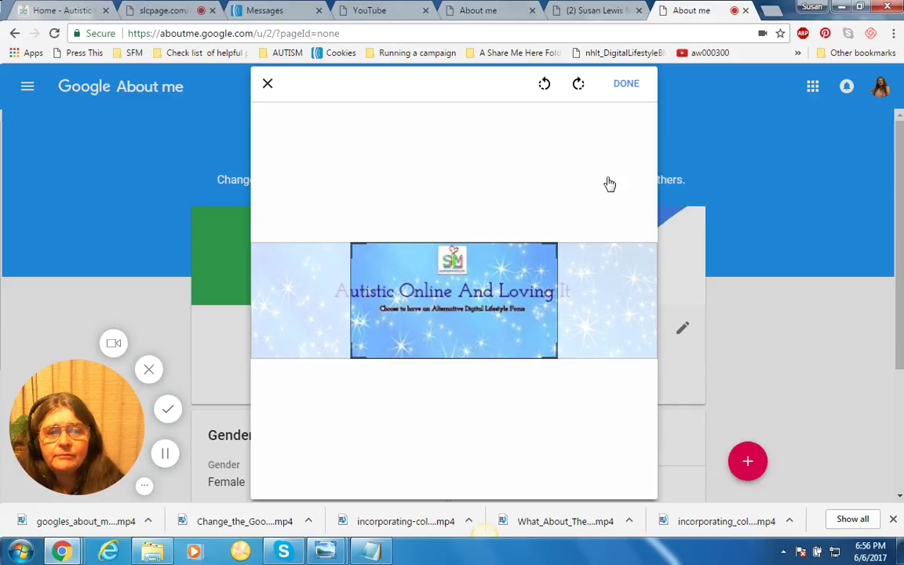
Discard the SLNsite2 banner and load the Squeezeme starry image as the new cover.
click(267, 85)
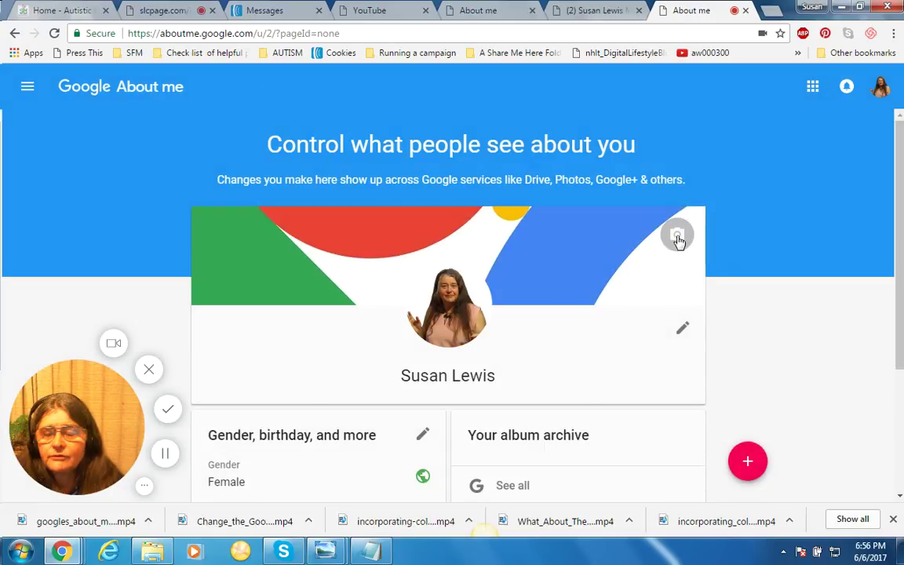
click(677, 237)
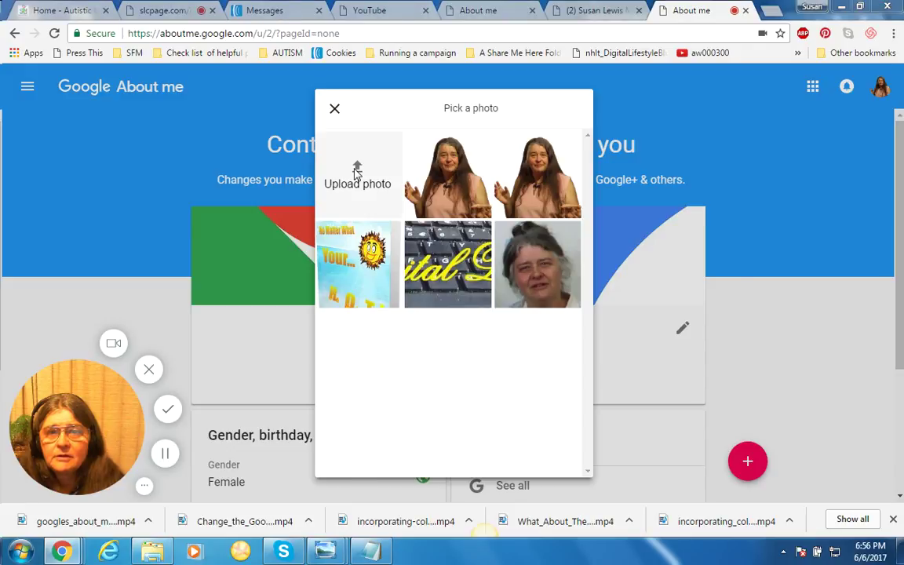
click(356, 171)
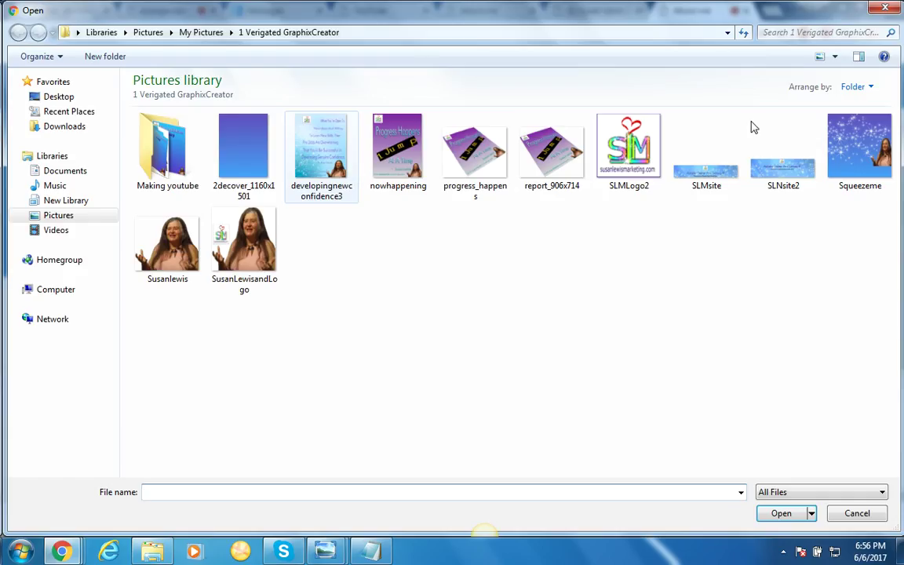
click(859, 149)
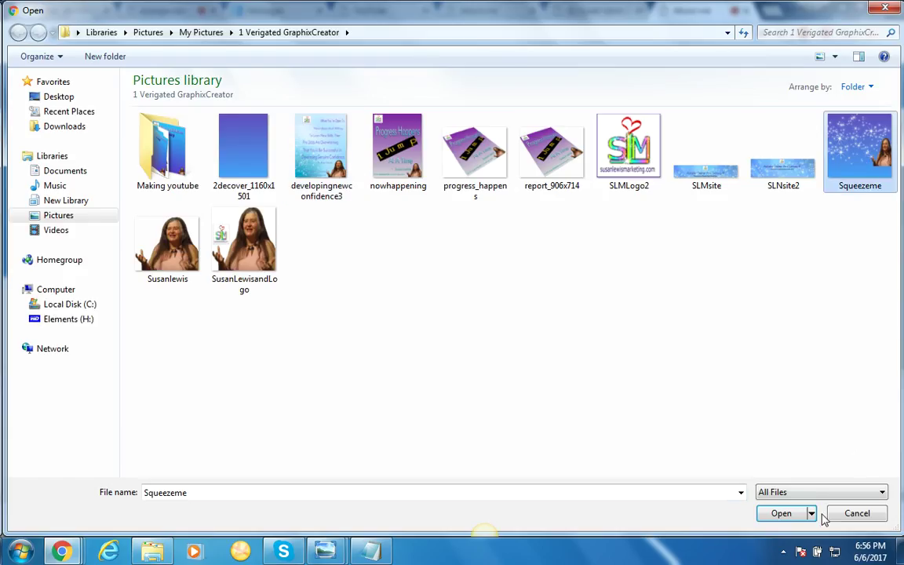
click(781, 518)
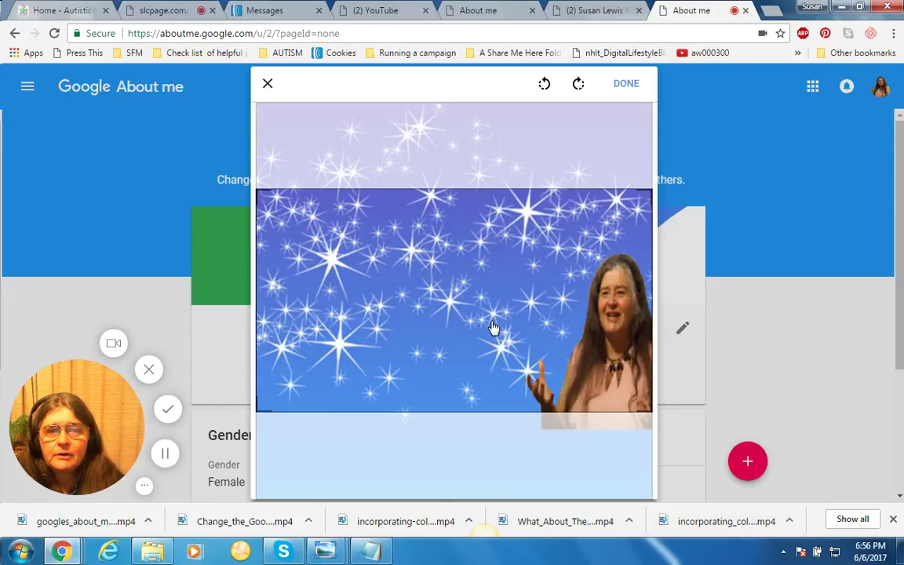
Crop Squeezeme to frame her face, save the cover, and dismiss the reopened picker.
drag(487, 303, 479, 205)
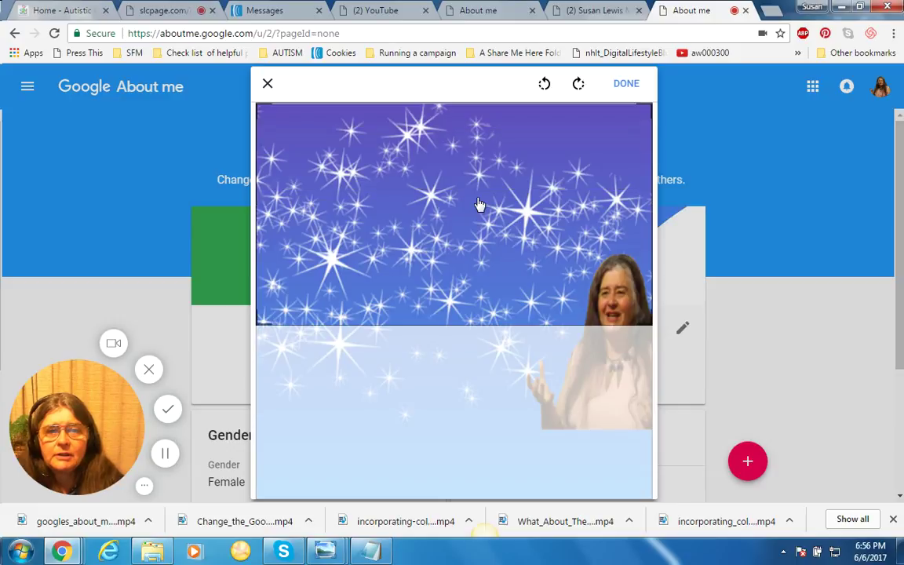
drag(481, 264, 478, 346)
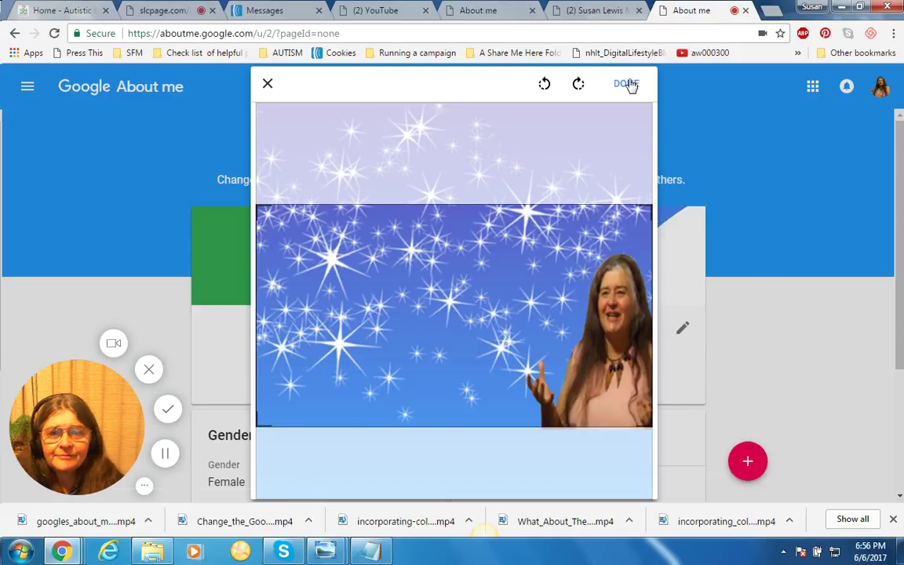
click(628, 84)
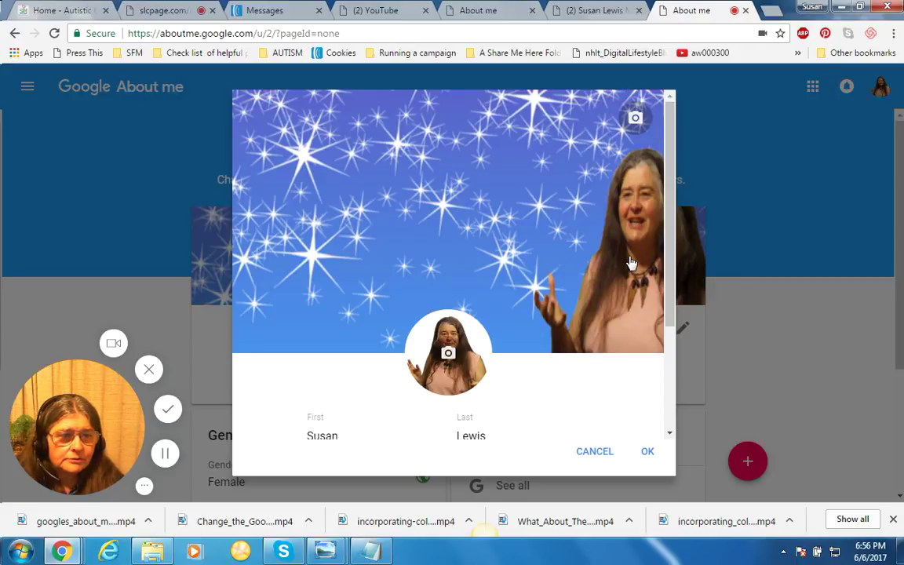
click(635, 118)
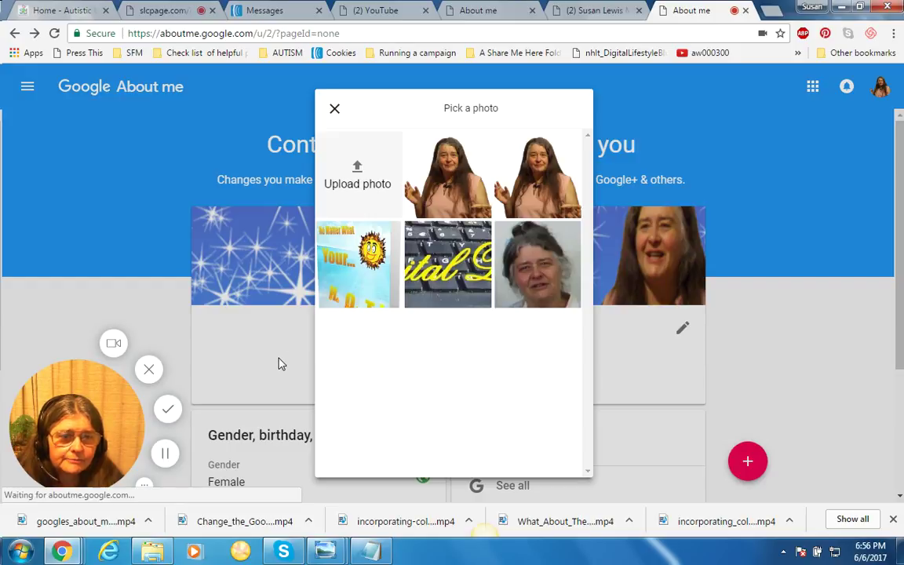
click(283, 363)
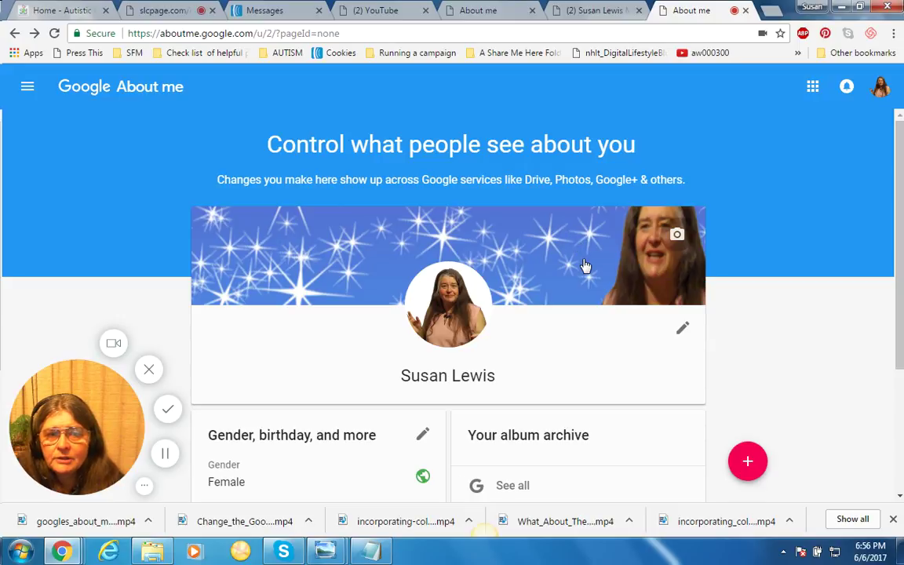
Set the 2decover_1160x1501 purple-blue gradient as the cover, cropped from its top.
click(677, 237)
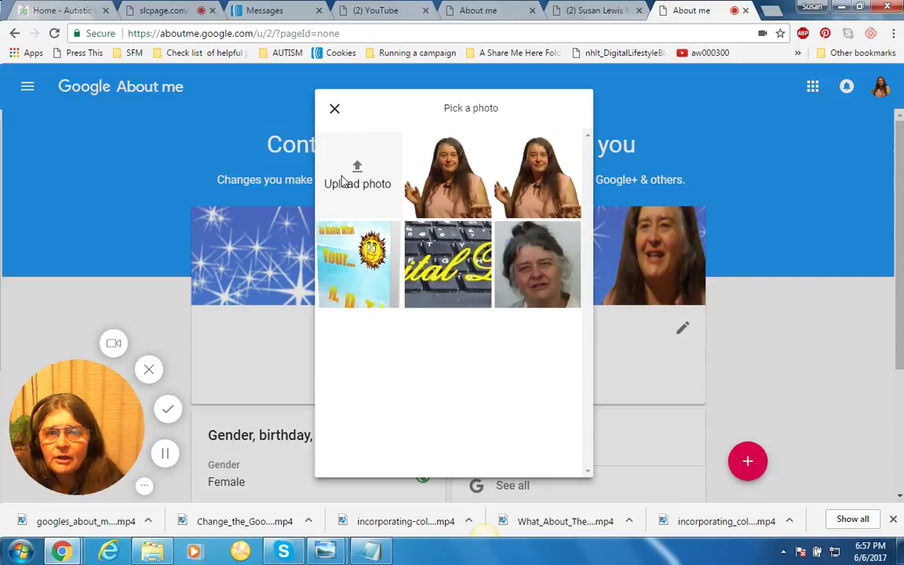
click(350, 181)
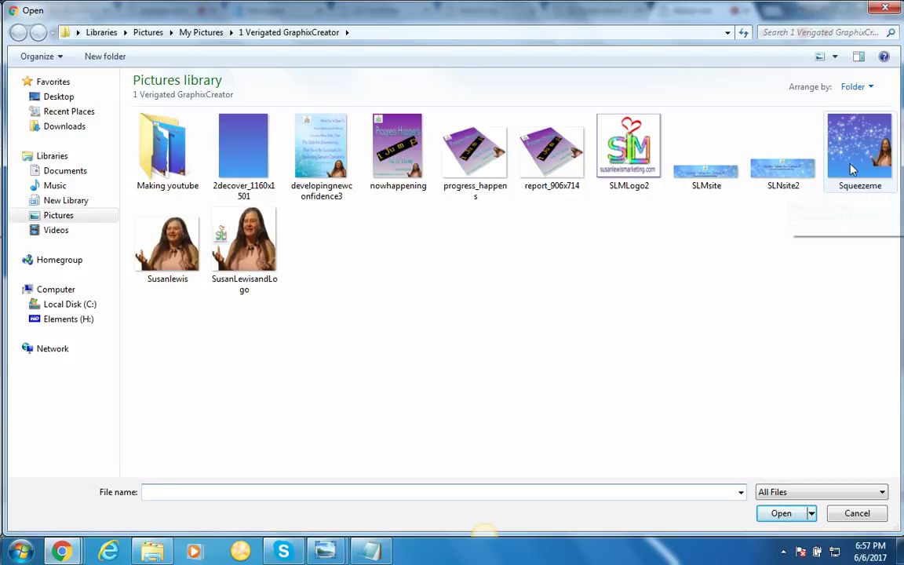
click(261, 142)
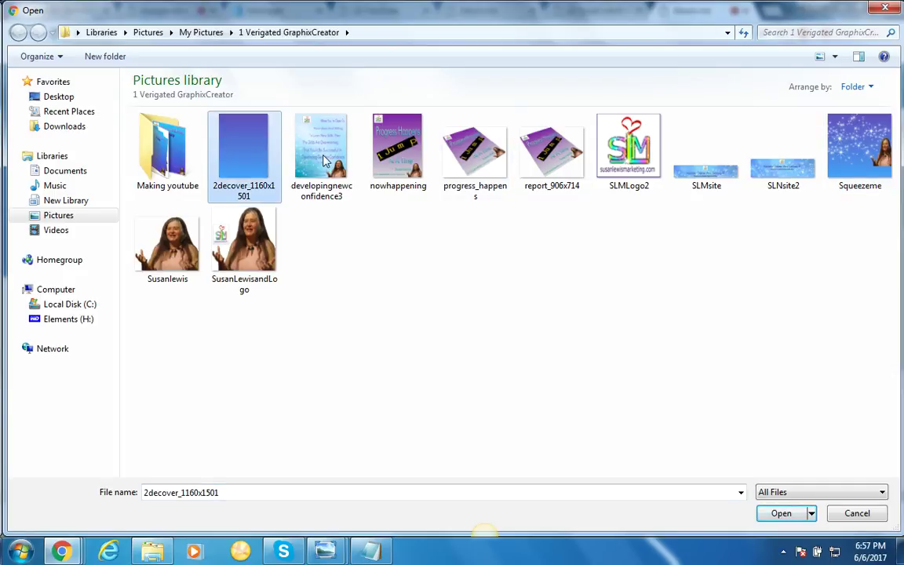
click(777, 518)
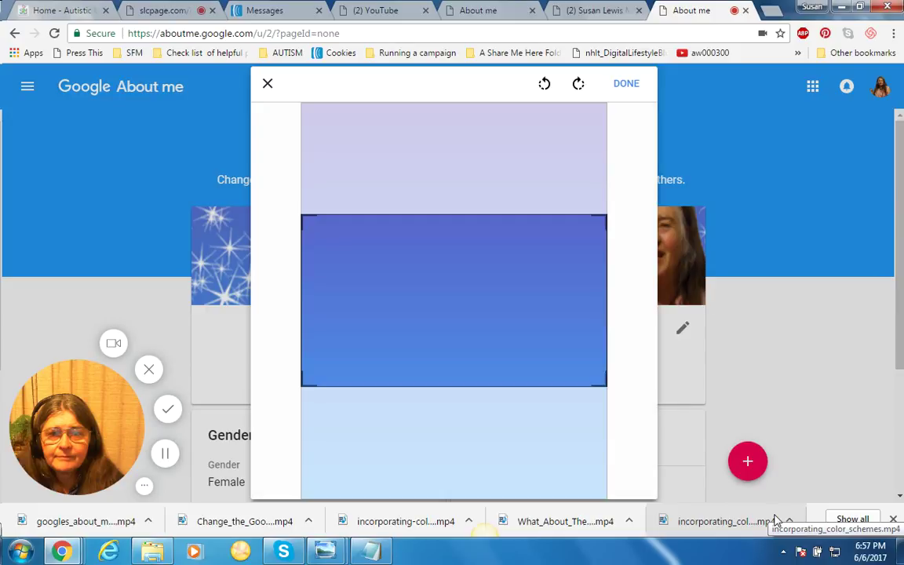
drag(506, 327, 483, 178)
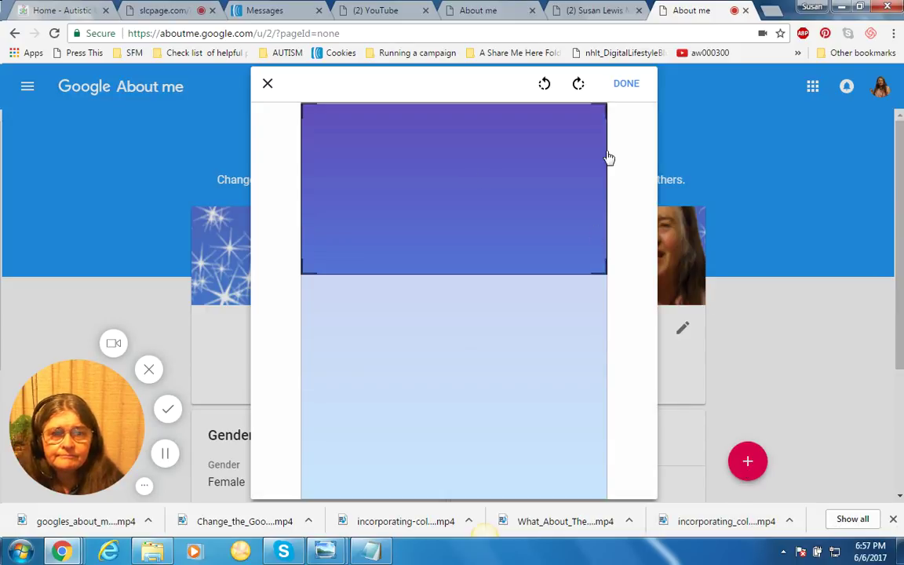
click(625, 89)
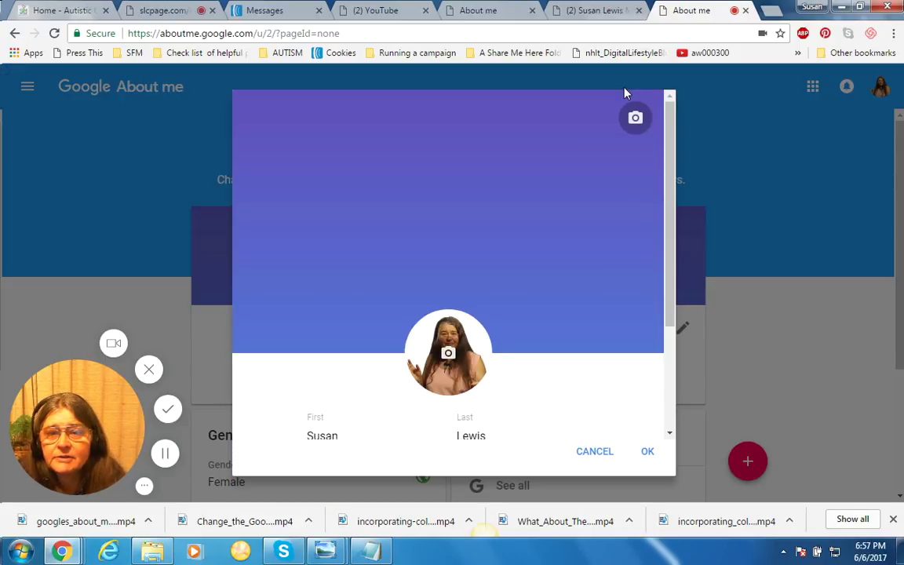
click(633, 124)
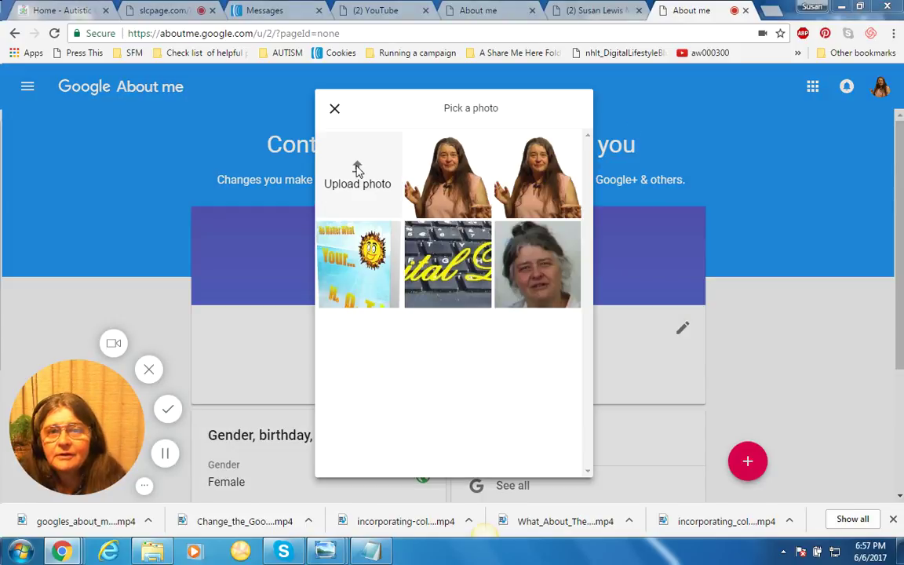
Load the Squeezeme image from the 1 Vergated GraphixCreator folder for the cover.
click(356, 170)
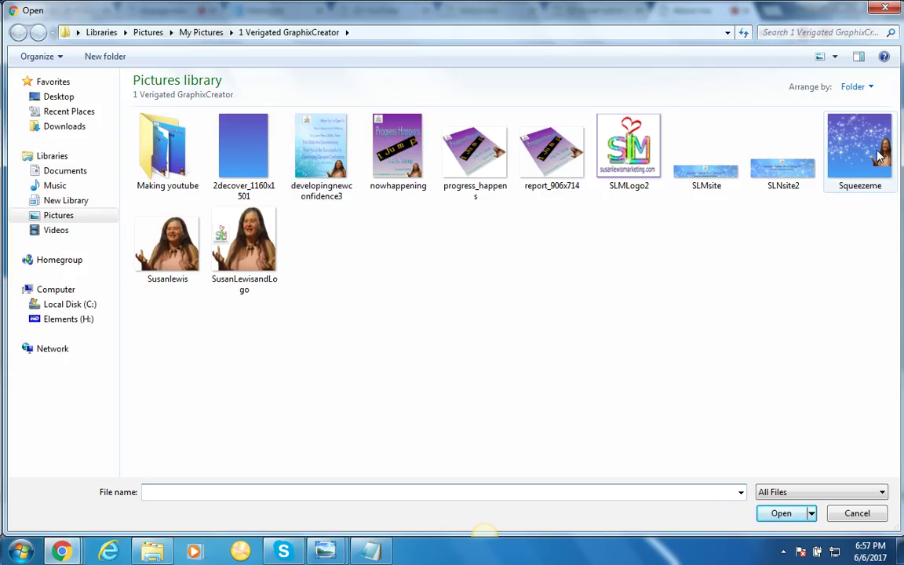
click(859, 149)
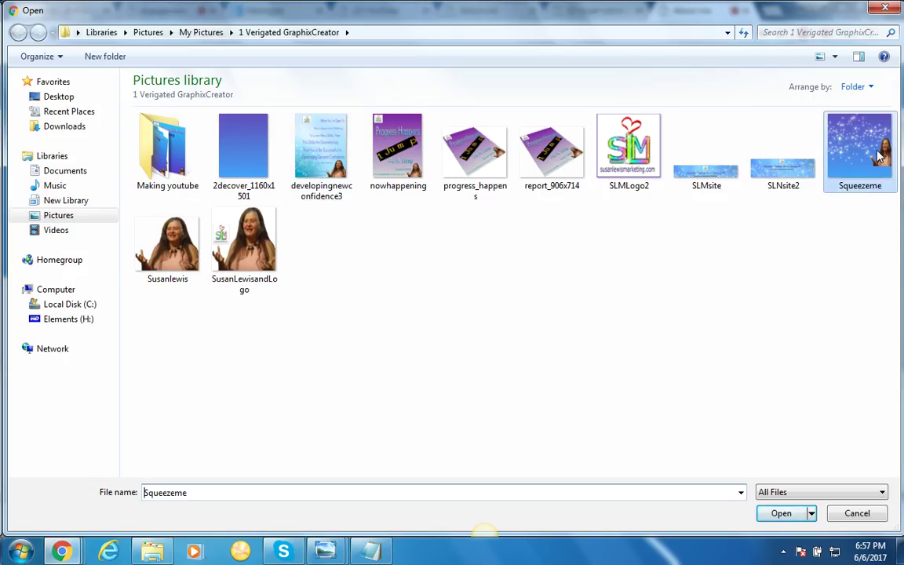
double_click(157, 149)
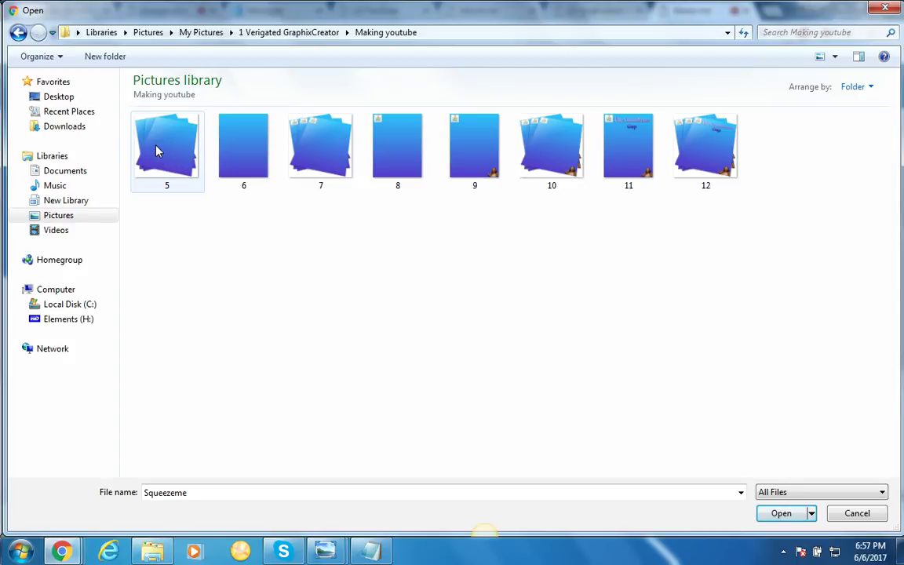
mouse_move(52, 156)
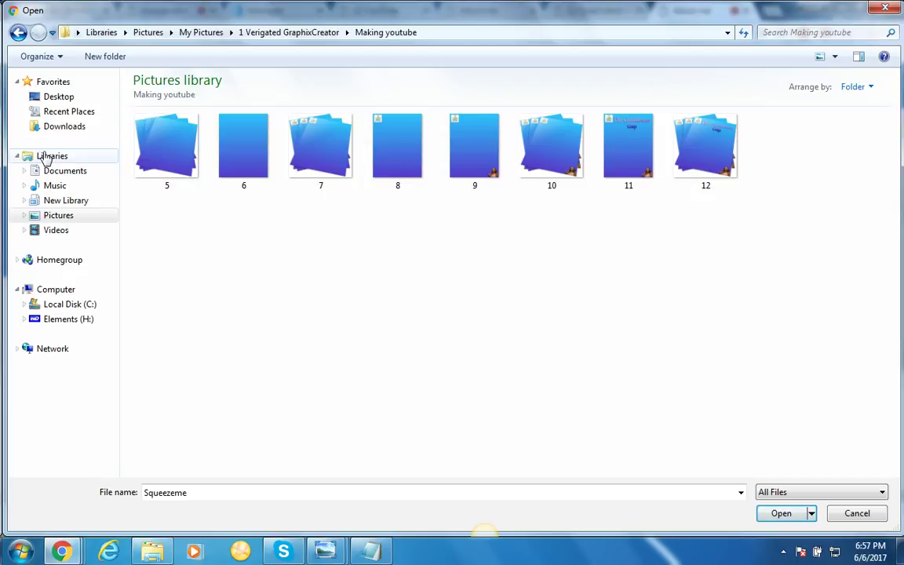
click(49, 216)
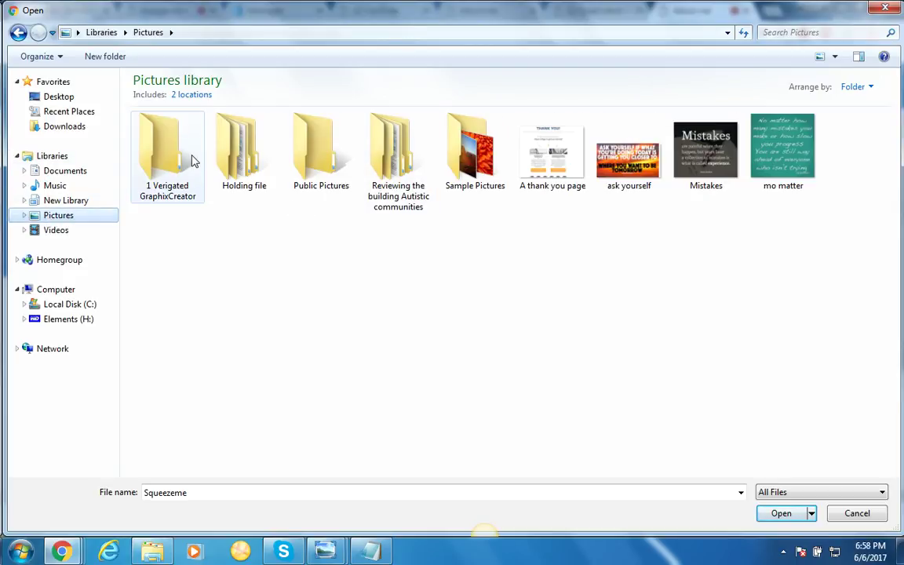
click(166, 155)
double_click(166, 154)
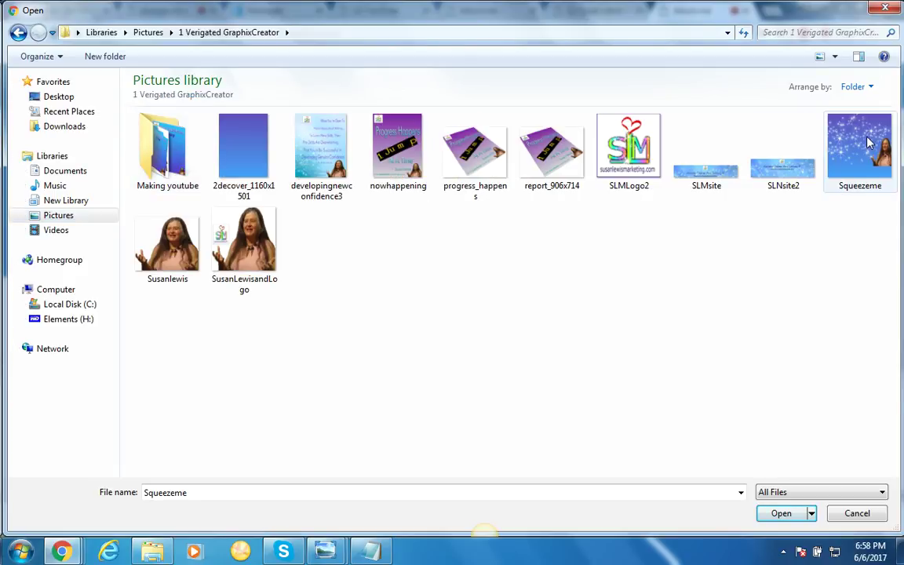
click(780, 514)
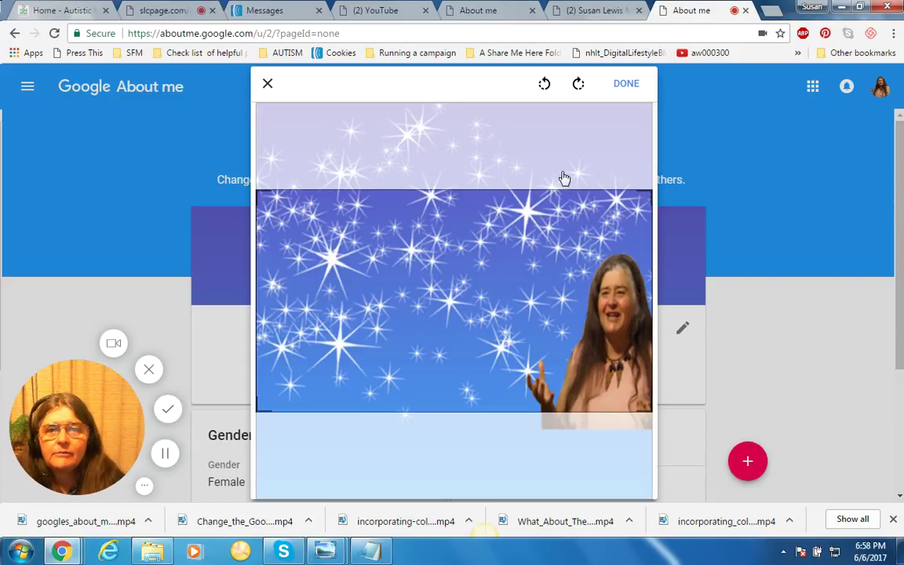
Crop Squeezeme over the sparkles with her face at the right, save, and confirm the profile.
drag(563, 178, 562, 105)
drag(644, 124, 642, 121)
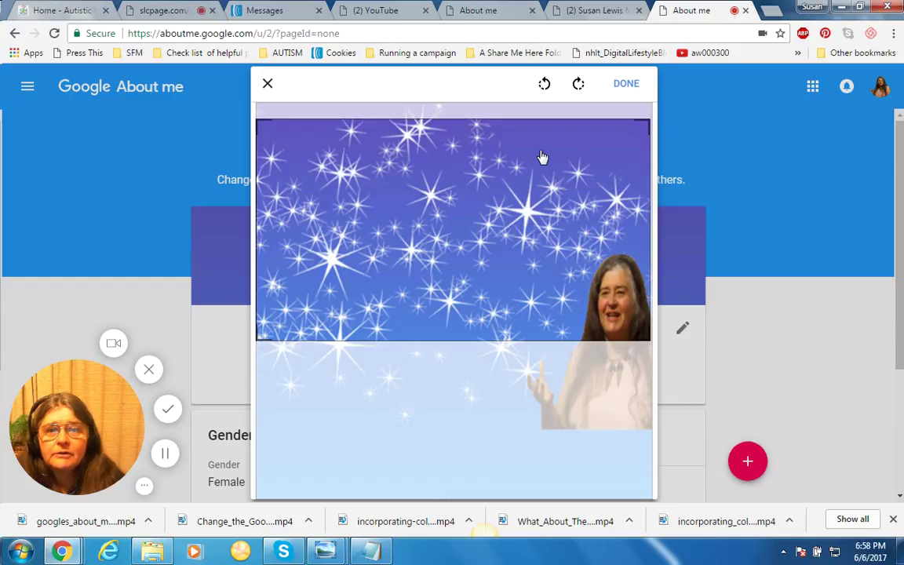
drag(527, 170, 526, 125)
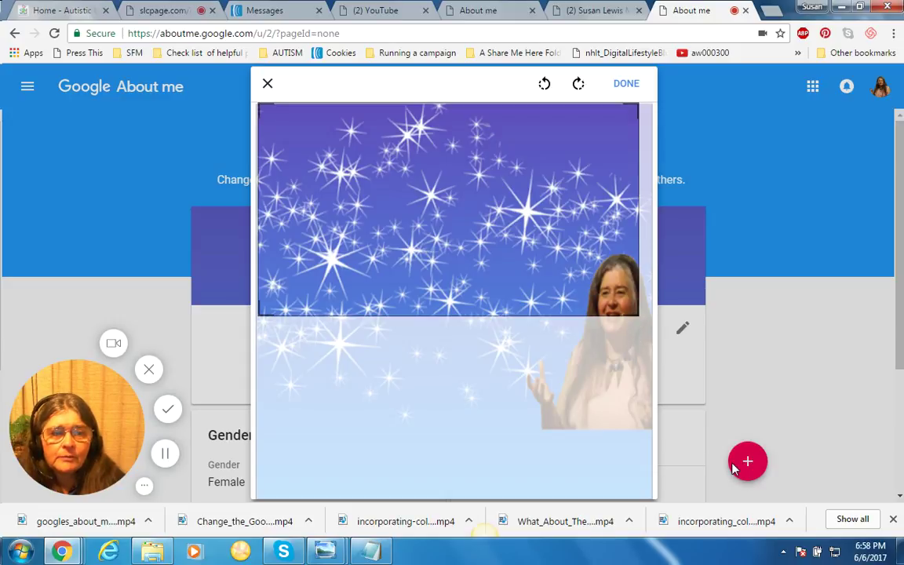
click(622, 86)
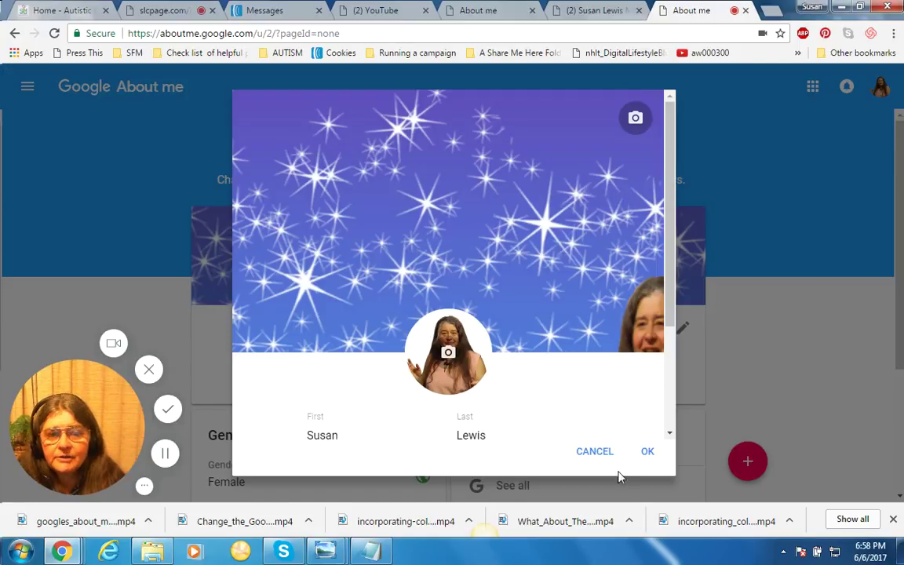
click(650, 453)
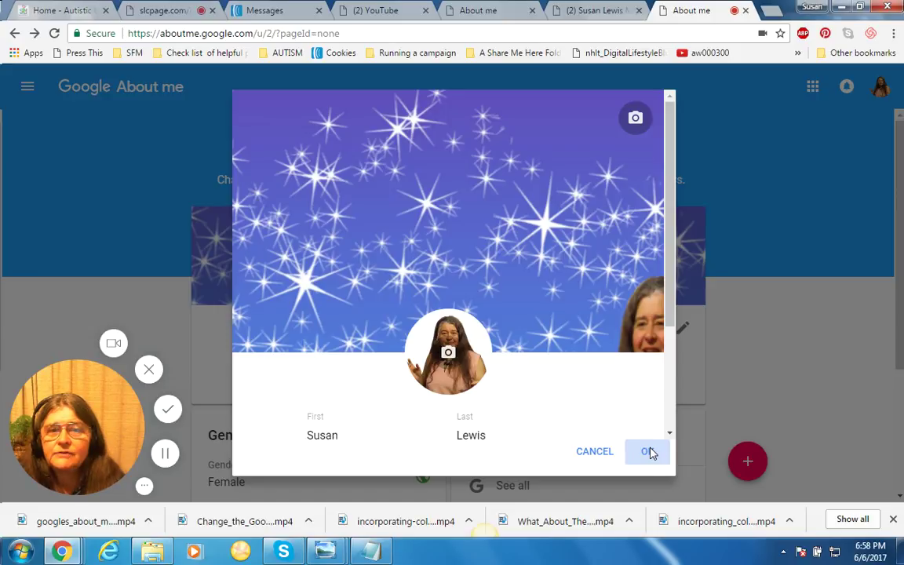